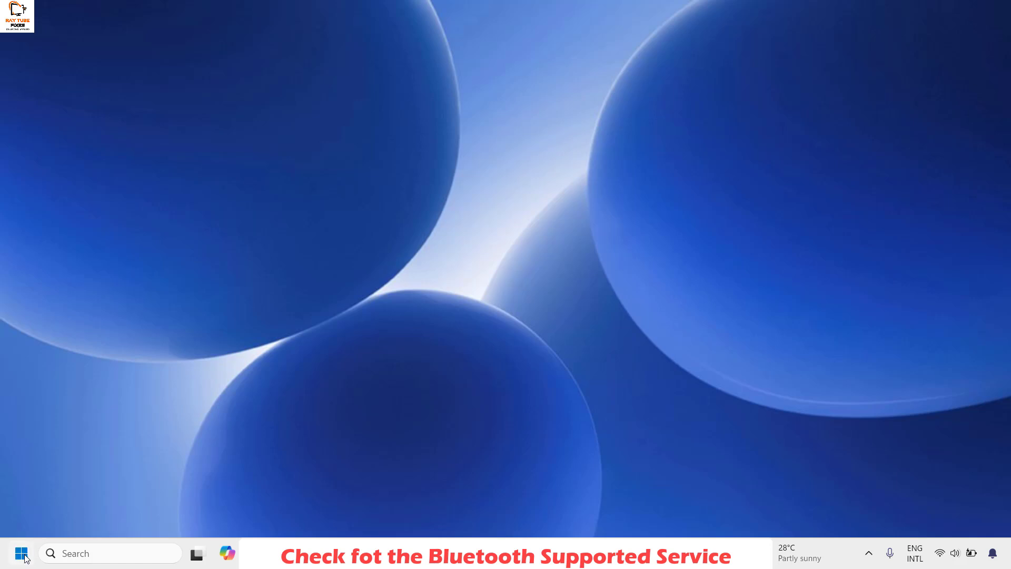
# - Launch services.msc from Run and bring up the context menu for Bluetooth Support Service
pyautogui.rightClick(24, 556)
pyautogui.click(58, 468)
pyautogui.write('s')
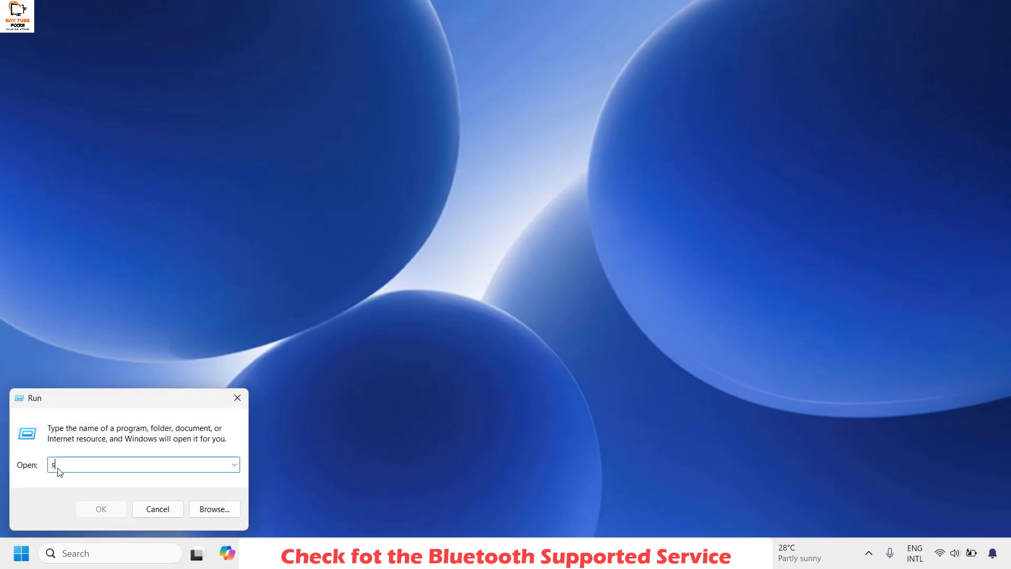
pyautogui.write('ervices.msc')
pyautogui.press('Return')
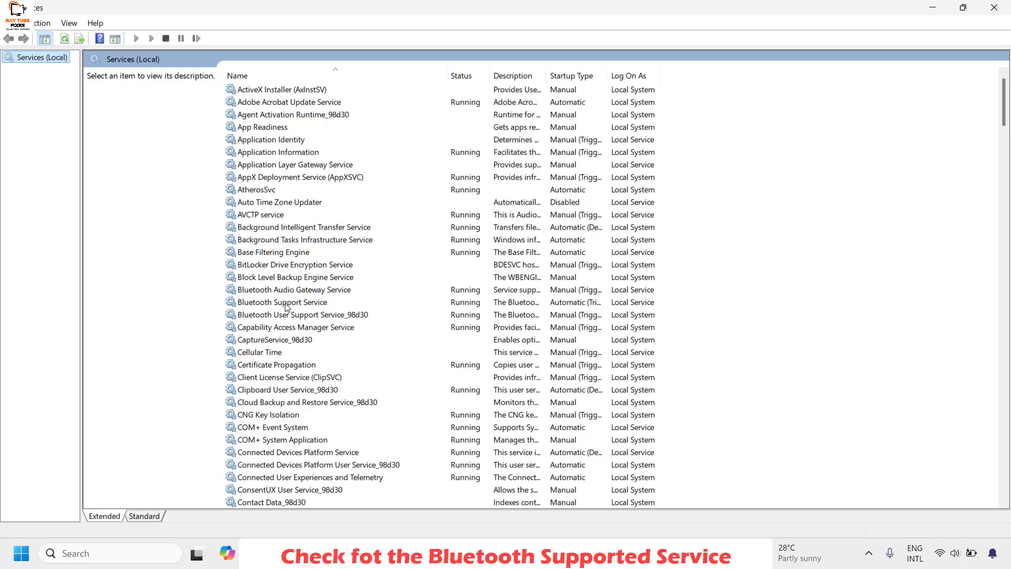
pyautogui.click(285, 305)
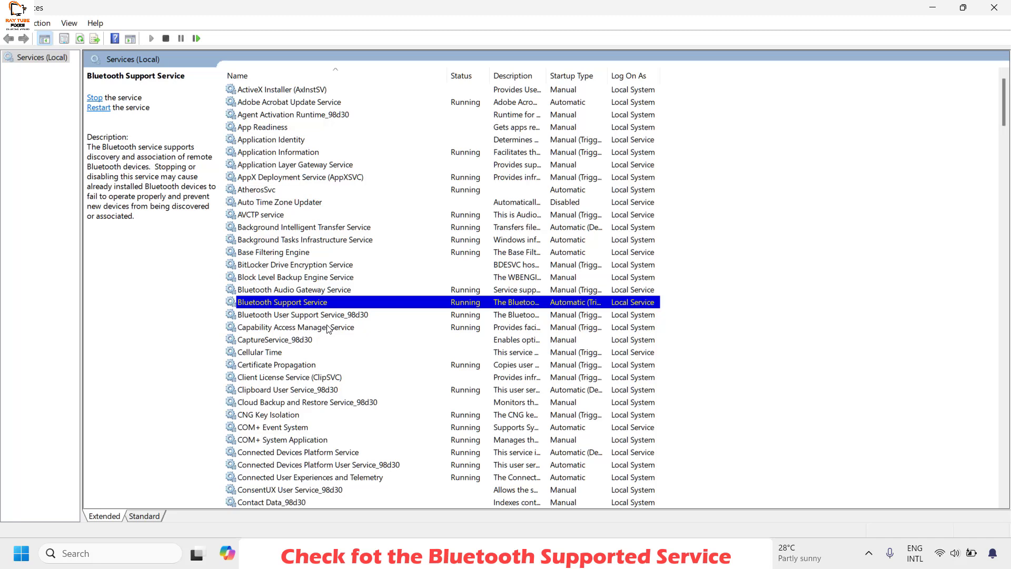
pyautogui.rightClick(281, 308)
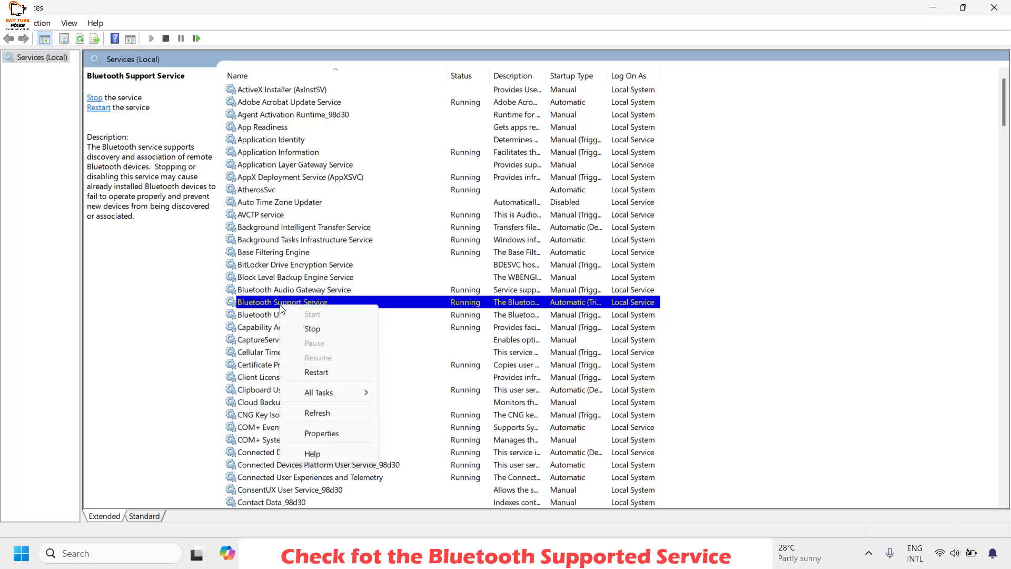
# - Stop Bluetooth Support Service and its dependents, set startup type to Automatic, restart it and apply
pyautogui.click(332, 434)
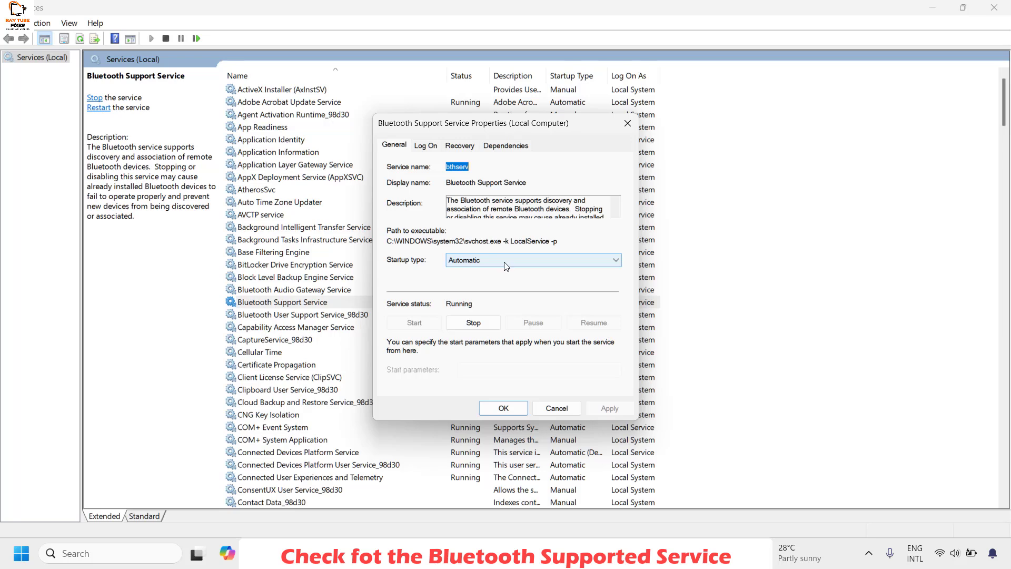
pyautogui.click(473, 324)
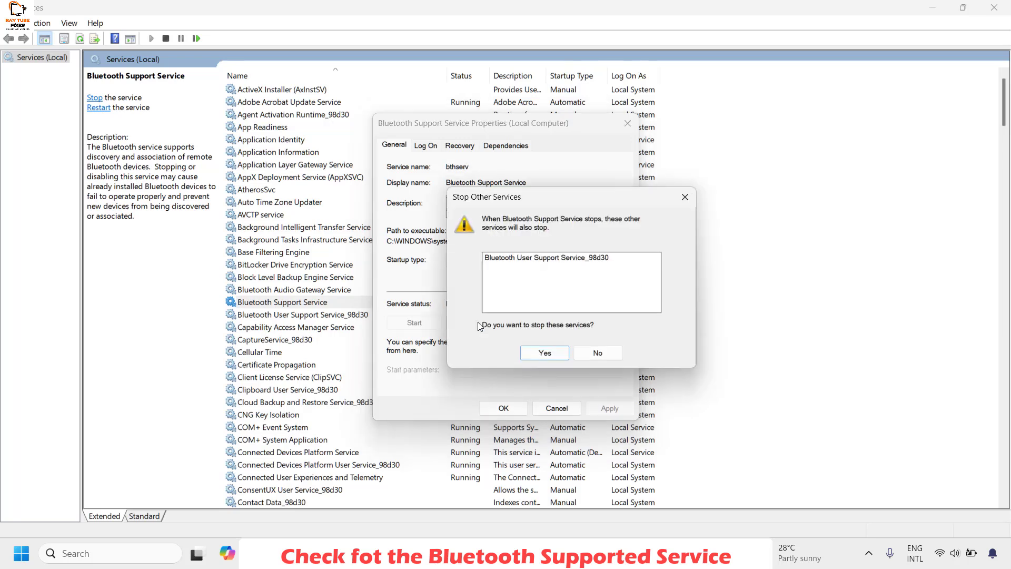
pyautogui.click(547, 352)
pyautogui.click(489, 263)
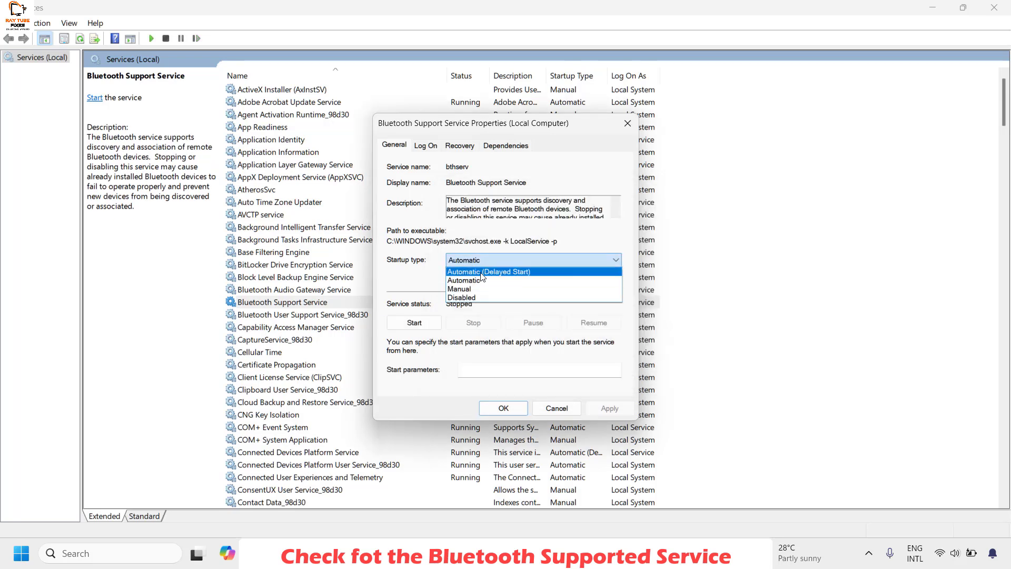
pyautogui.click(481, 281)
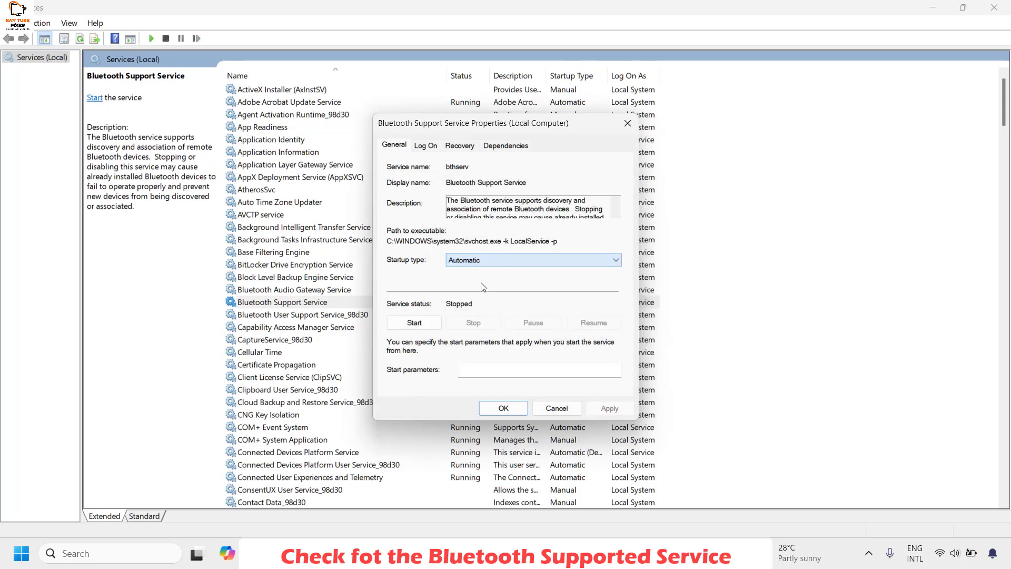
pyautogui.click(414, 323)
pyautogui.click(609, 408)
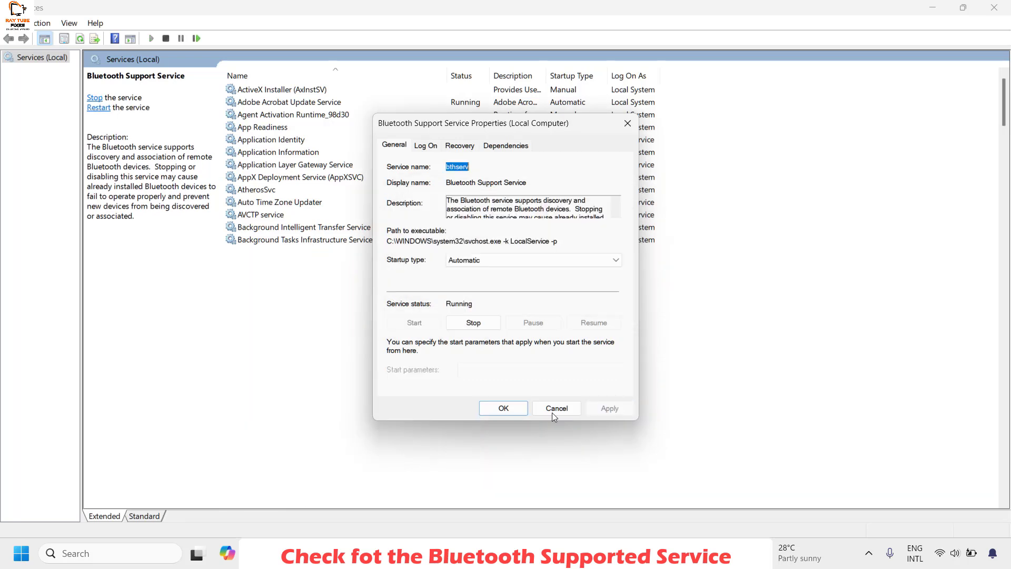
pyautogui.click(501, 410)
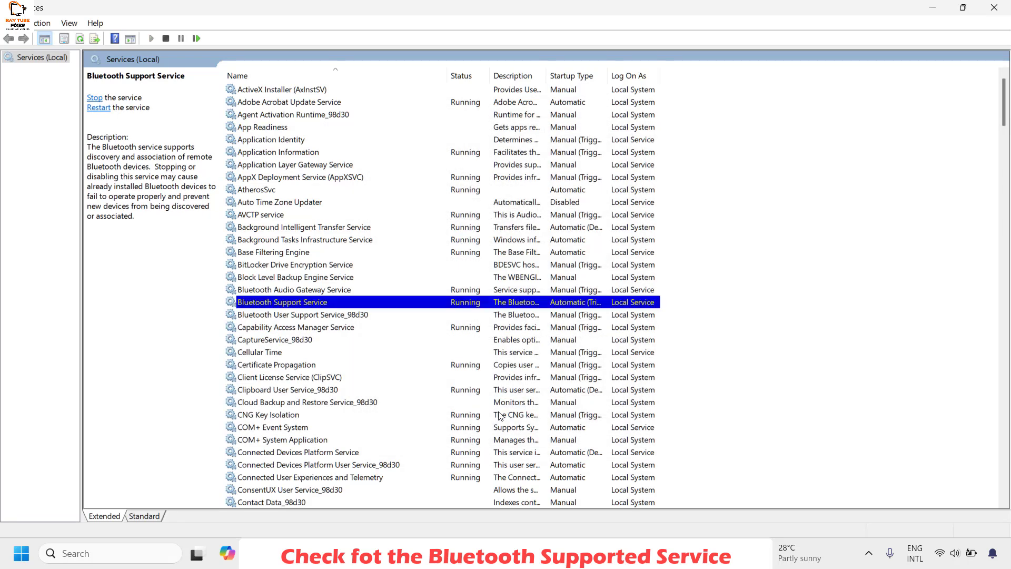
# - Close the Services console window
pyautogui.click(999, 12)
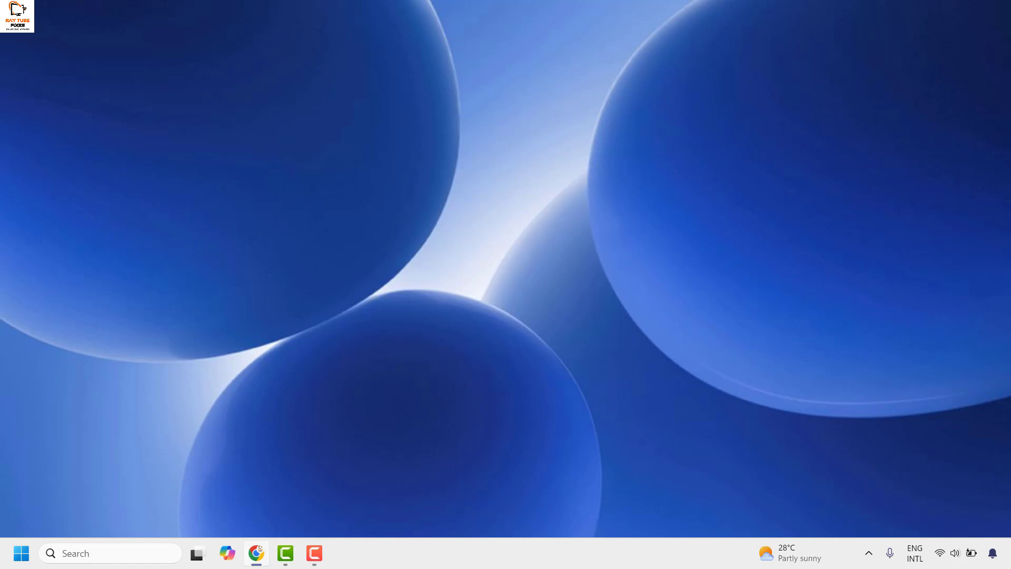
# - Go to Settings › System › Troubleshoot › Other troubleshooters to find the Bluetooth entry
pyautogui.rightClick(20, 556)
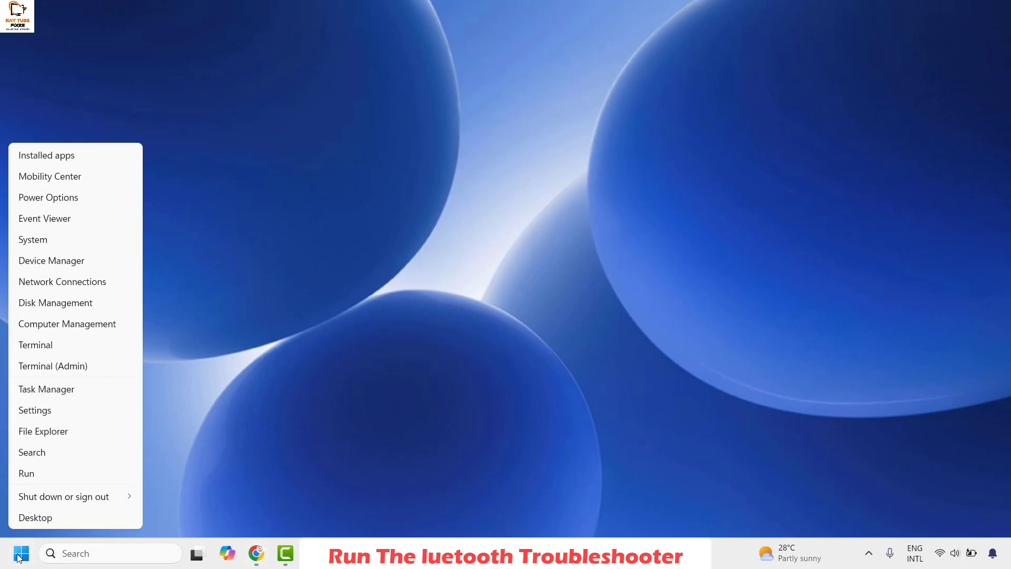
pyautogui.click(51, 411)
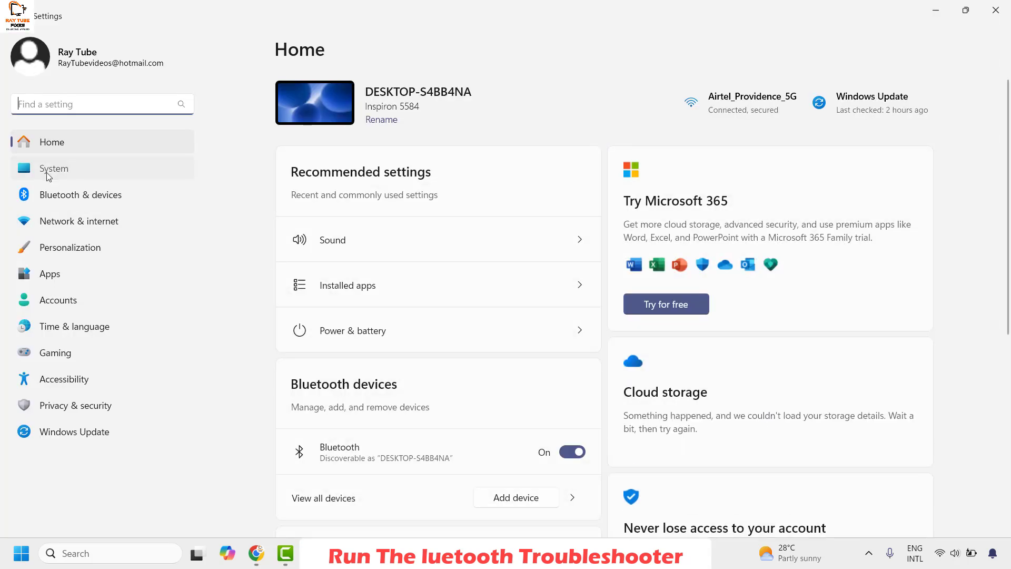
pyautogui.click(48, 172)
pyautogui.scroll(-10, 694, 247)
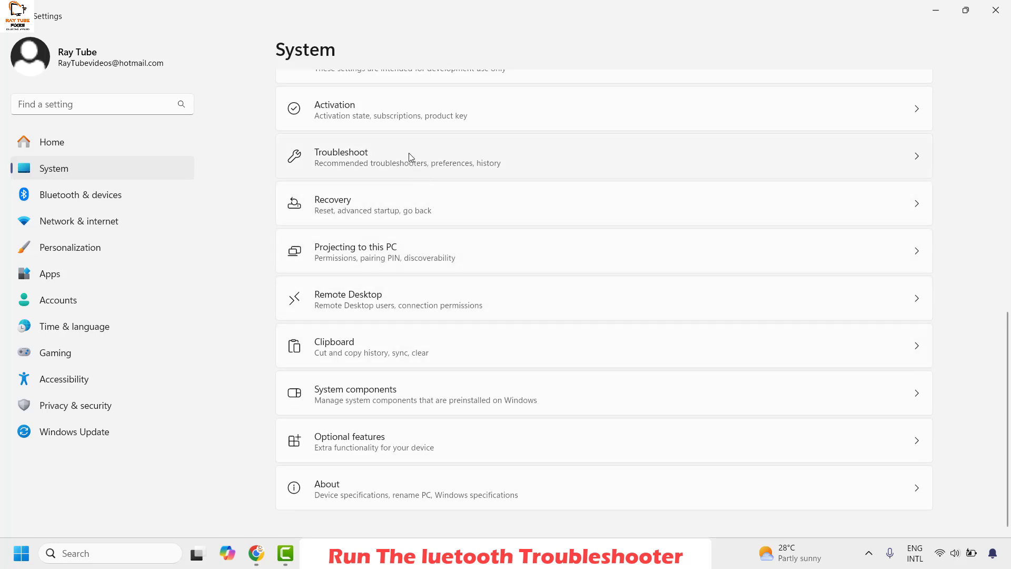
pyautogui.click(428, 157)
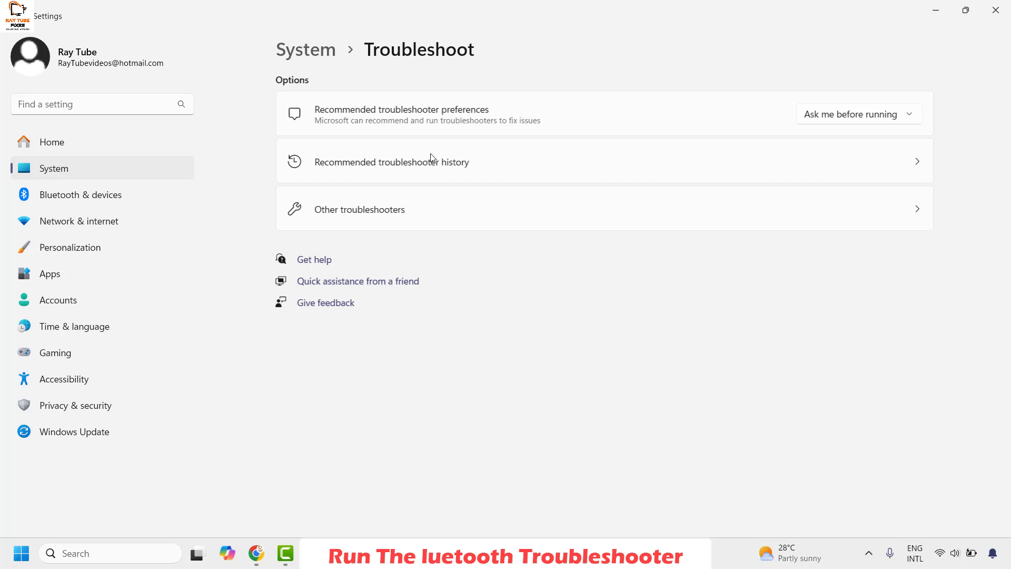
pyautogui.click(380, 220)
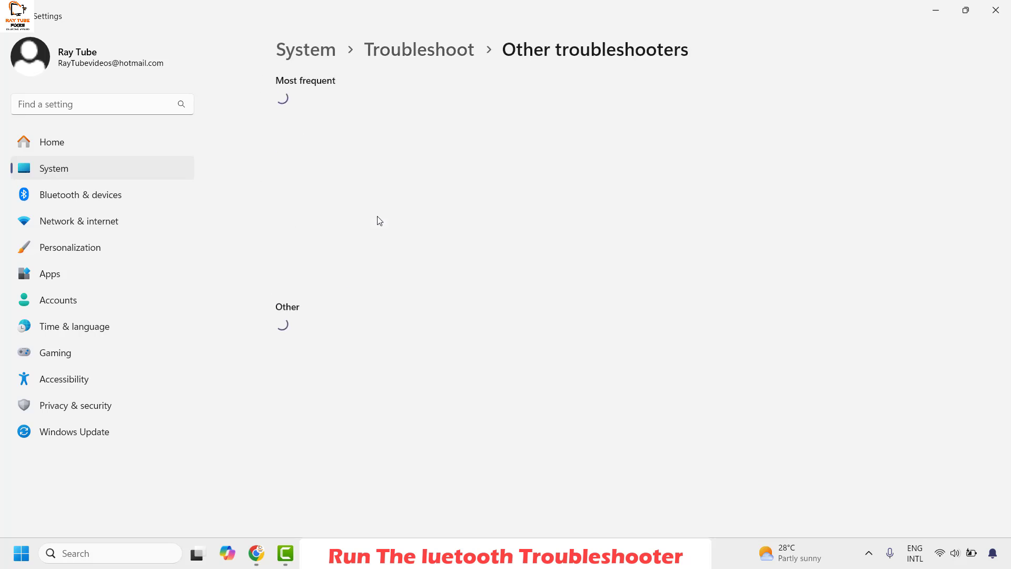
pyautogui.scroll(-3, 378, 219)
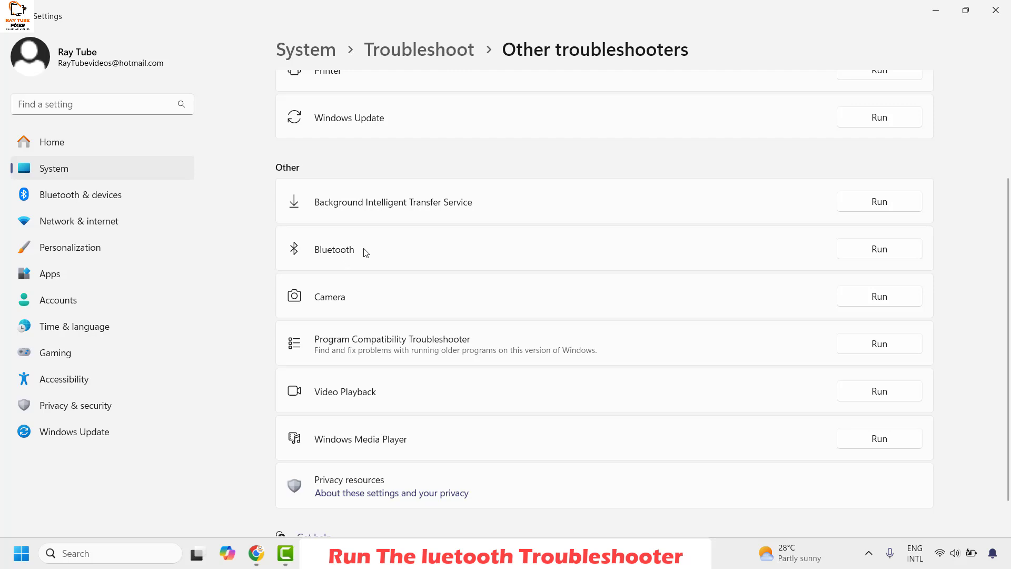
# - Run the Bluetooth troubleshooter, approve diagnostics, continue to the update check, then close Get Help and Settings
pyautogui.click(875, 248)
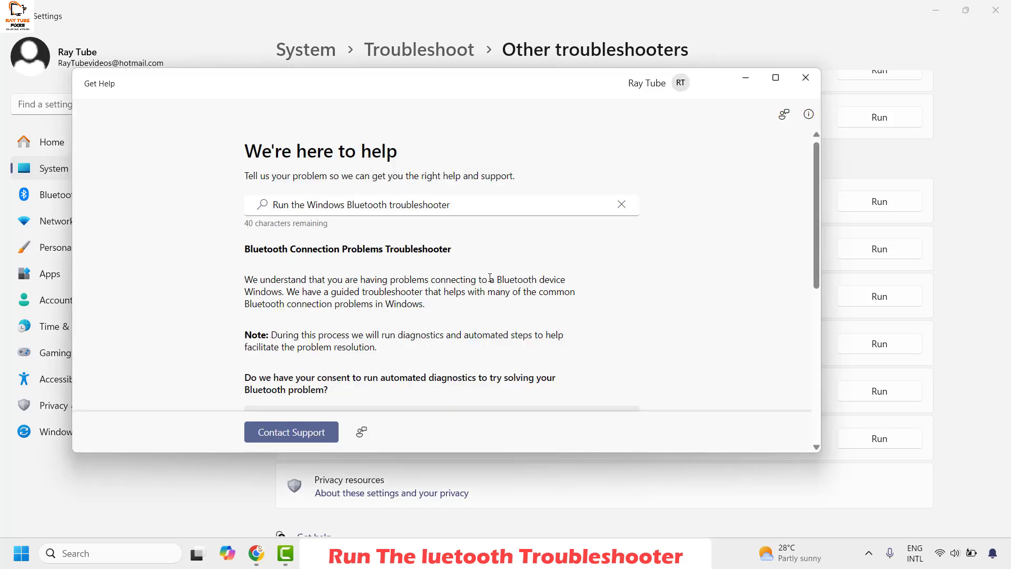
pyautogui.scroll(-3, 489, 277)
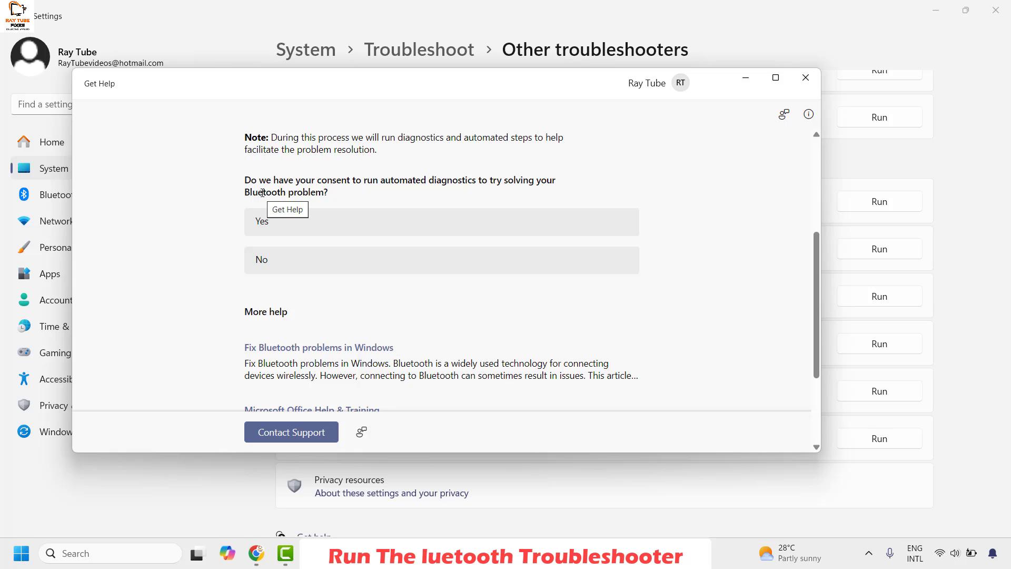
pyautogui.click(290, 223)
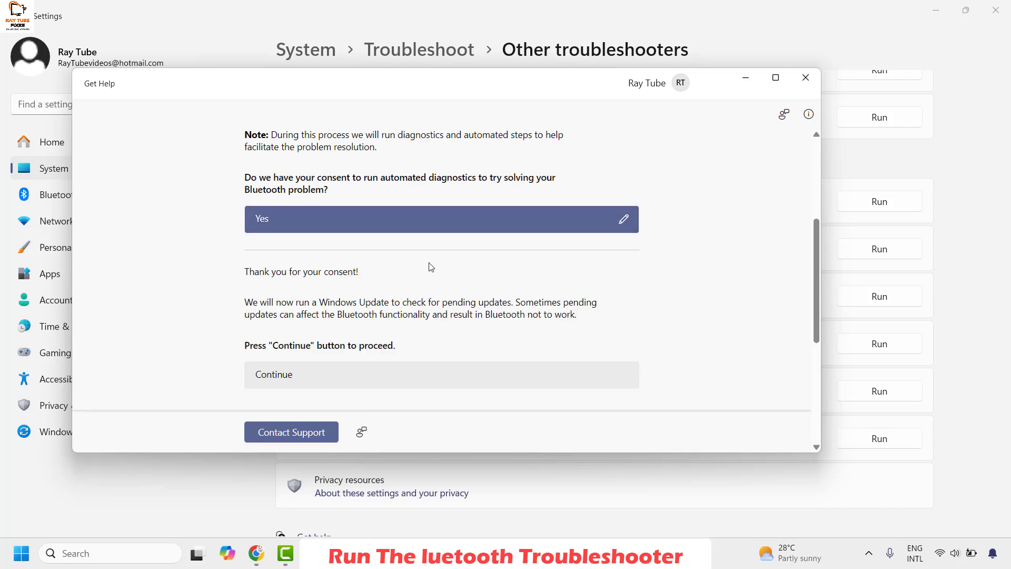
pyautogui.click(367, 378)
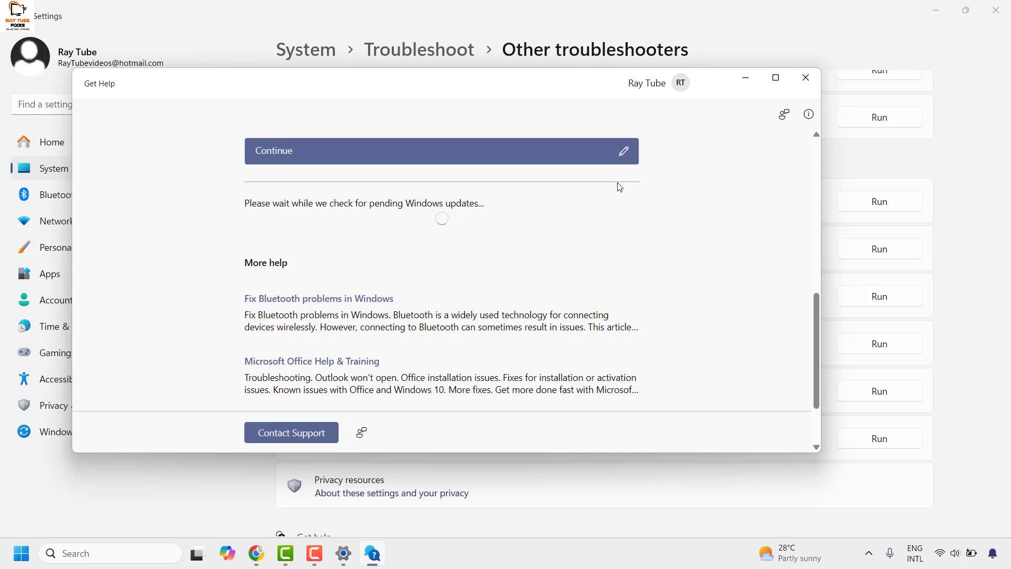
pyautogui.click(808, 82)
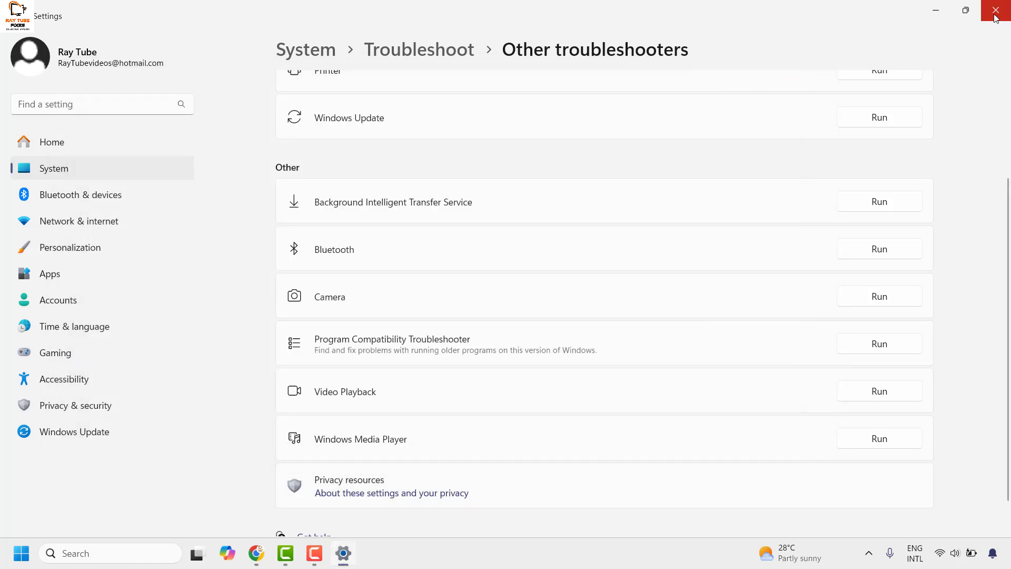
pyautogui.click(995, 16)
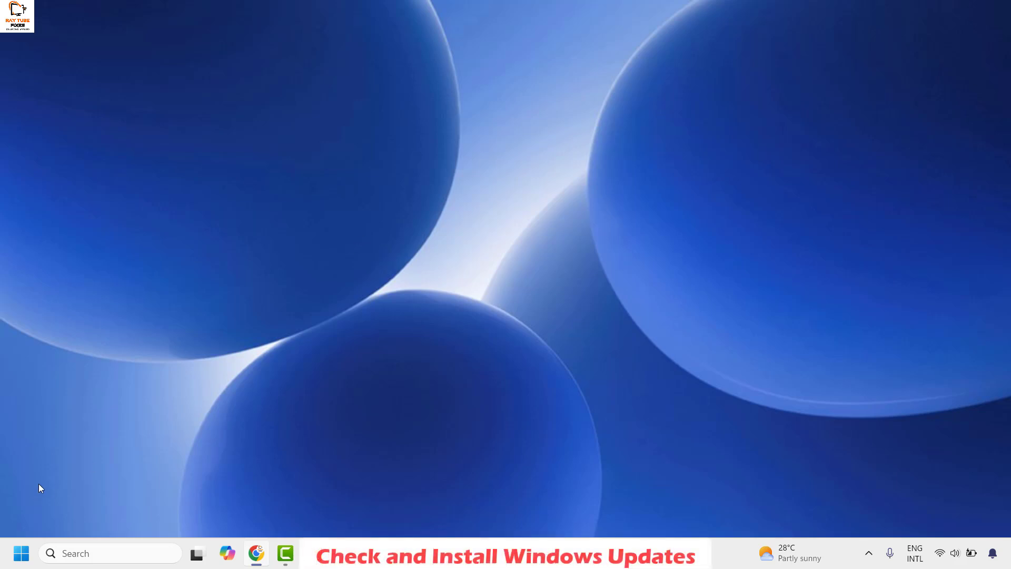
# - Open Settings at the Windows Update page and start Check for updates
pyautogui.rightClick(27, 551)
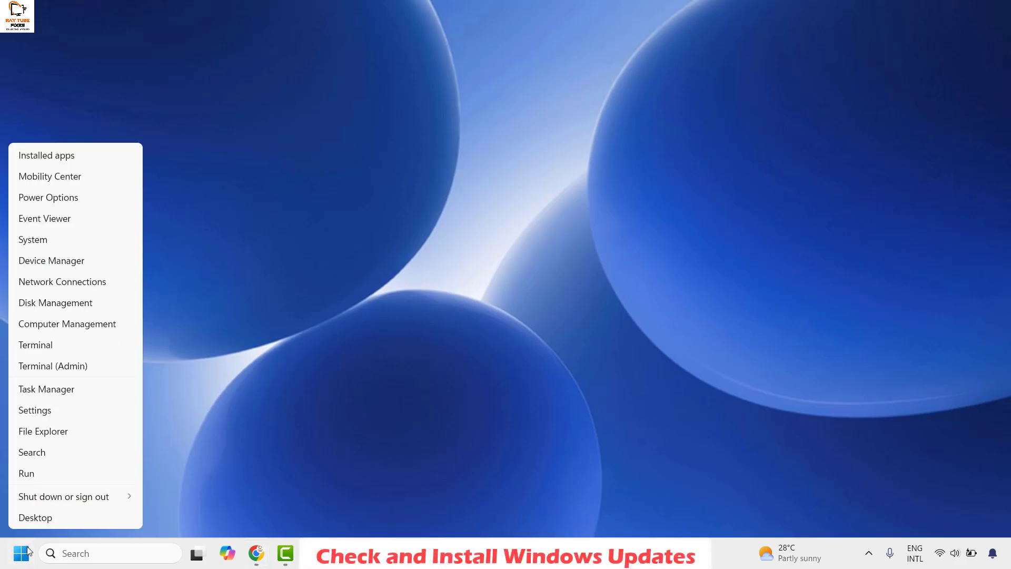
pyautogui.click(50, 410)
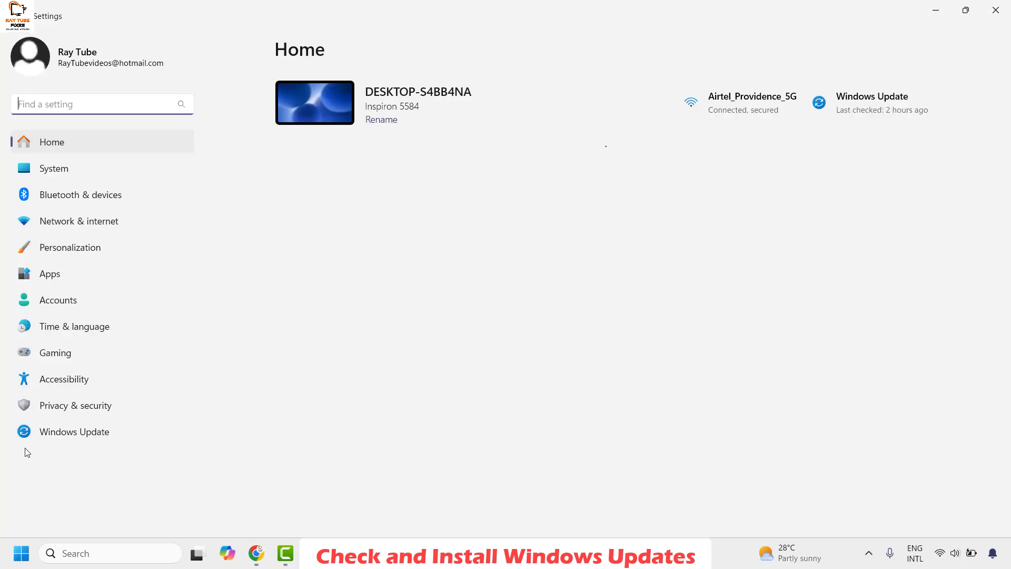
pyautogui.click(63, 437)
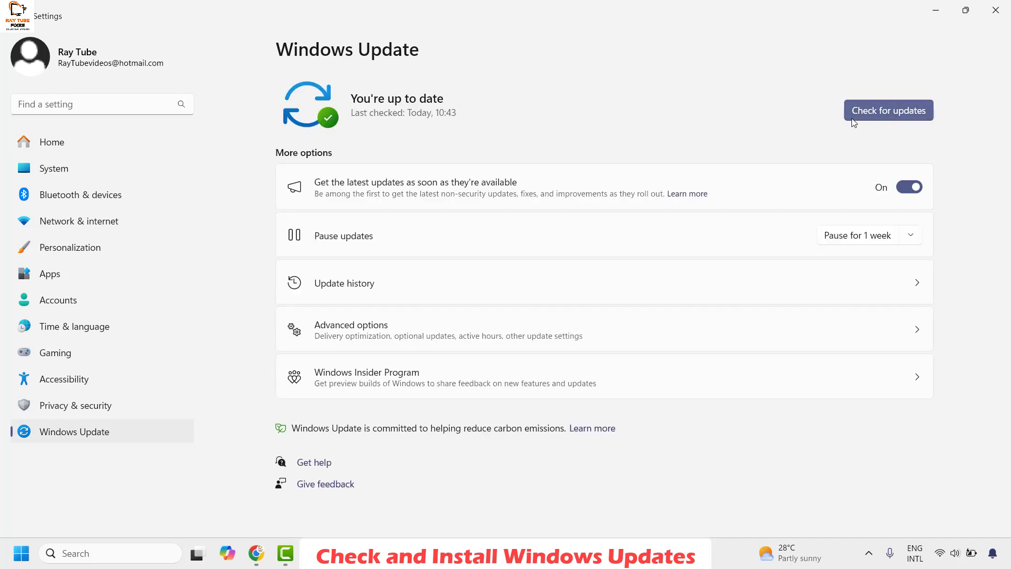
pyautogui.click(896, 114)
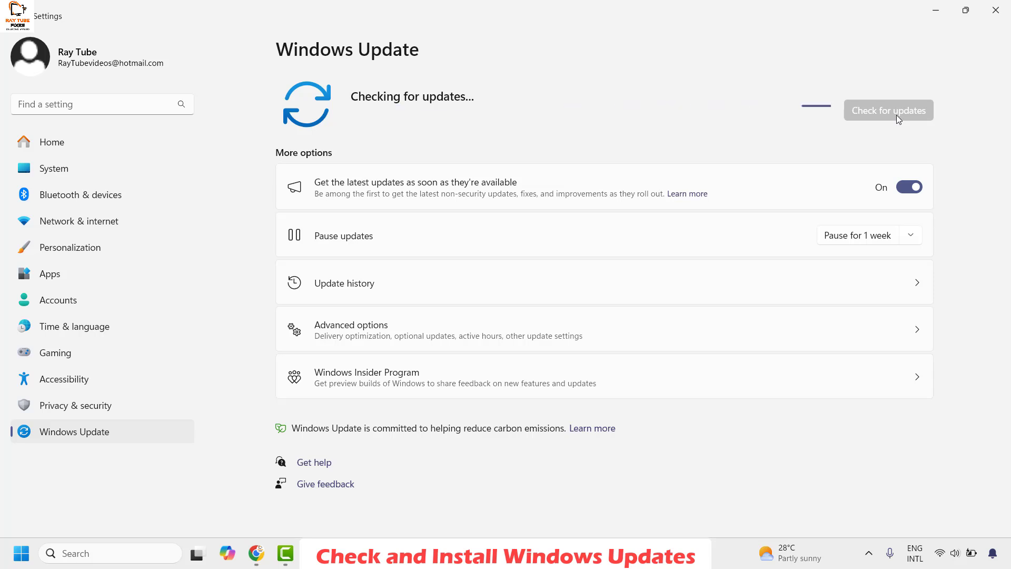
# - Close the Settings window while the update check is still running
pyautogui.click(995, 10)
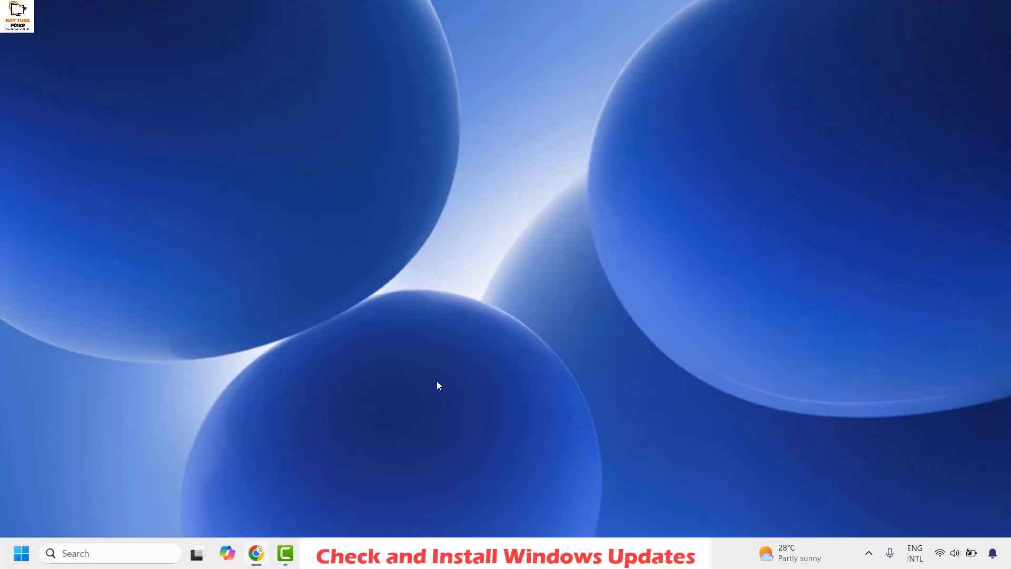